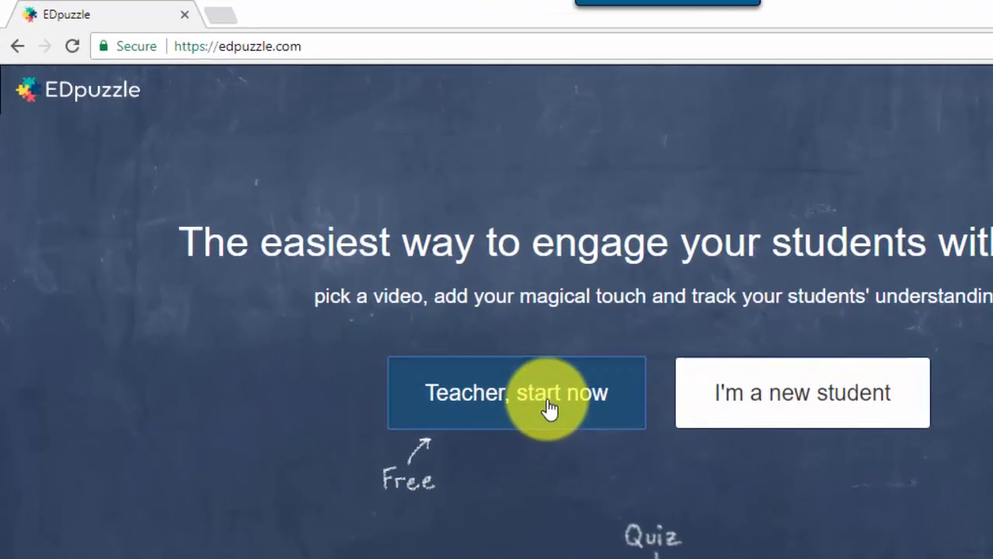
- Start the teacher tour and trim the sample Science of Happiness video at its start and end to the two marked points
left_click(550, 410)
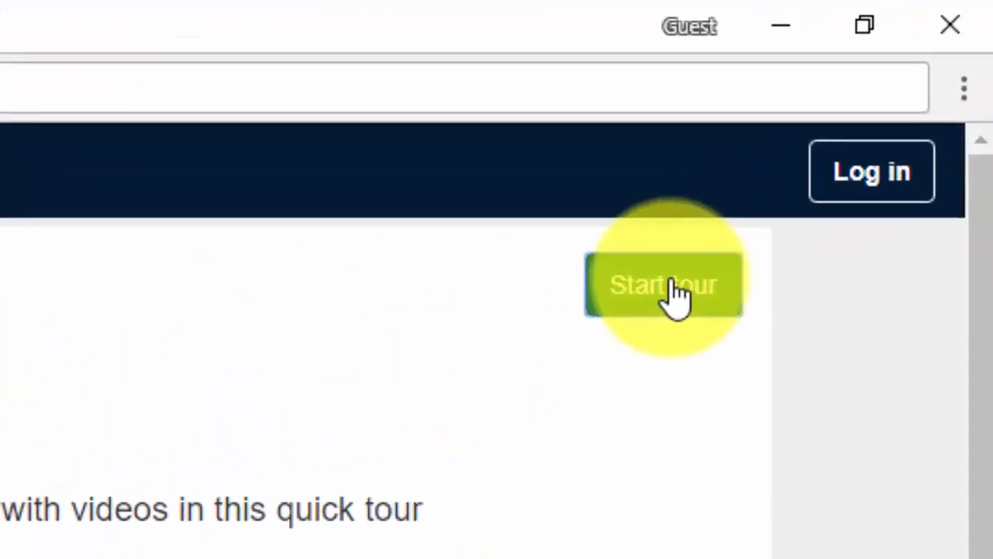
left_click(867, 114)
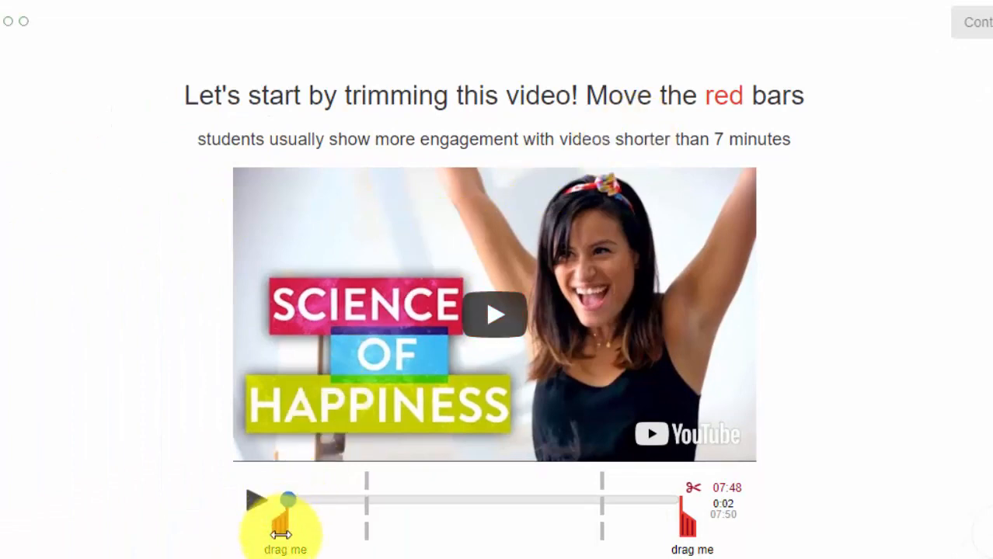
left_click_drag(281, 535, 359, 526)
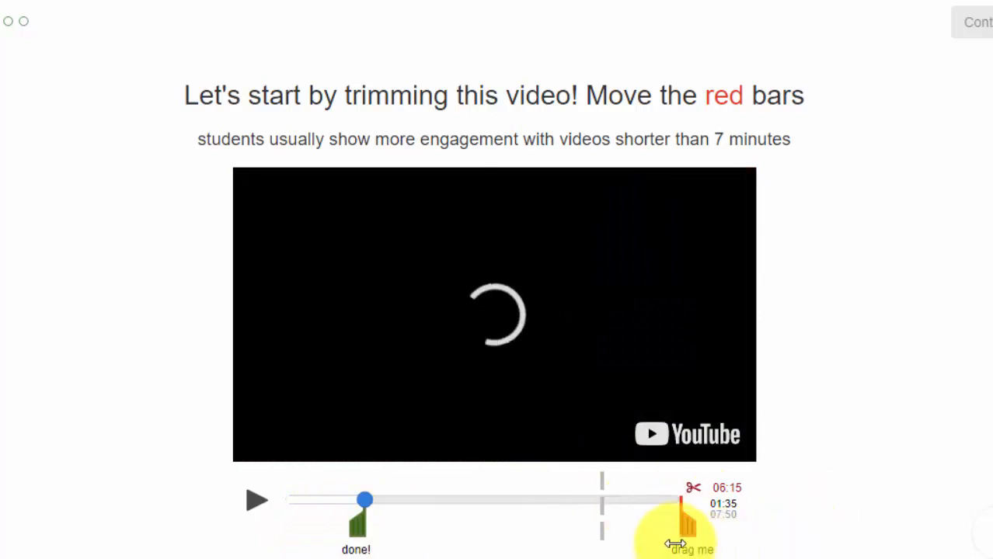
left_click_drag(673, 533, 605, 534)
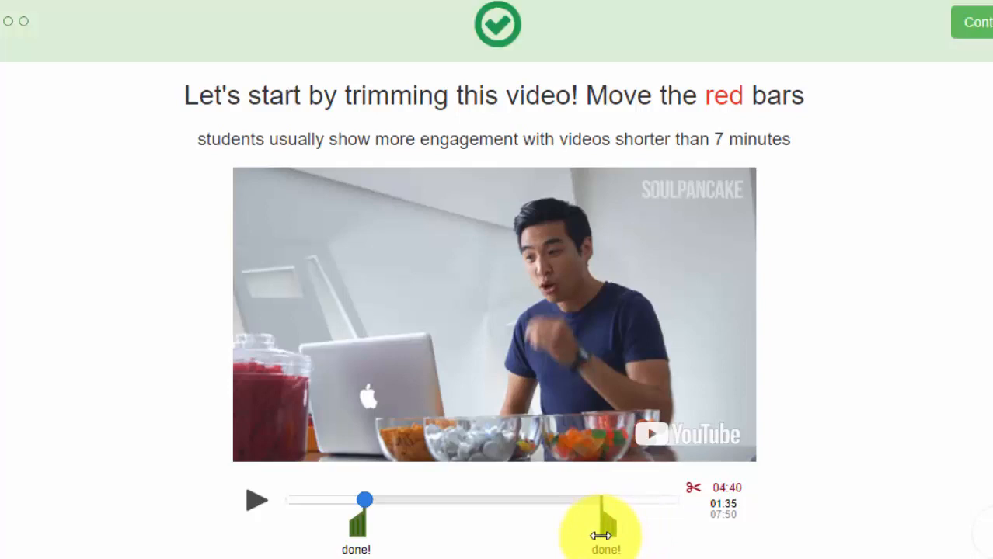
- Continue the tour and insert the question "Does this student look like she is having fun?" into the sample video
left_click(984, 20)
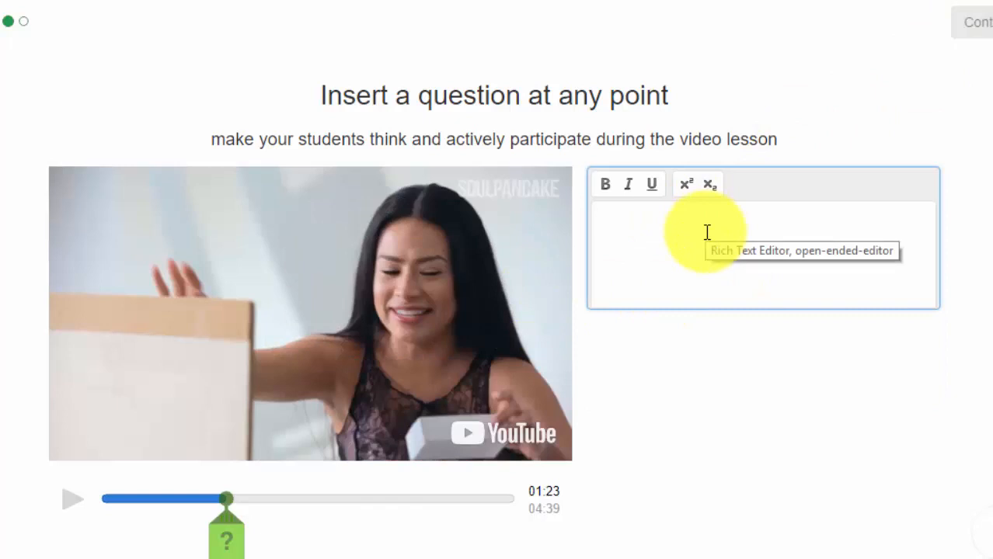
type("Does this student look like she is having fun?")
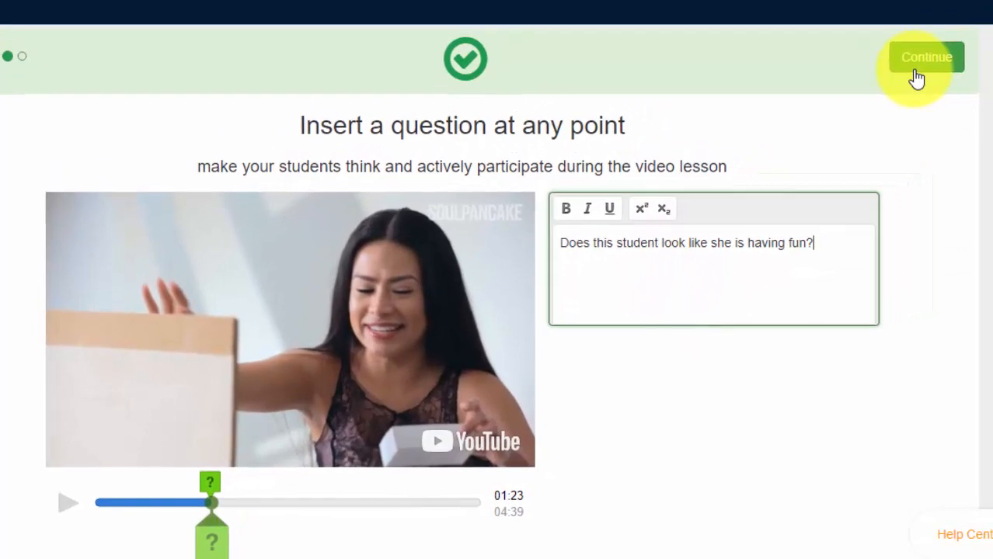
left_click(917, 68)
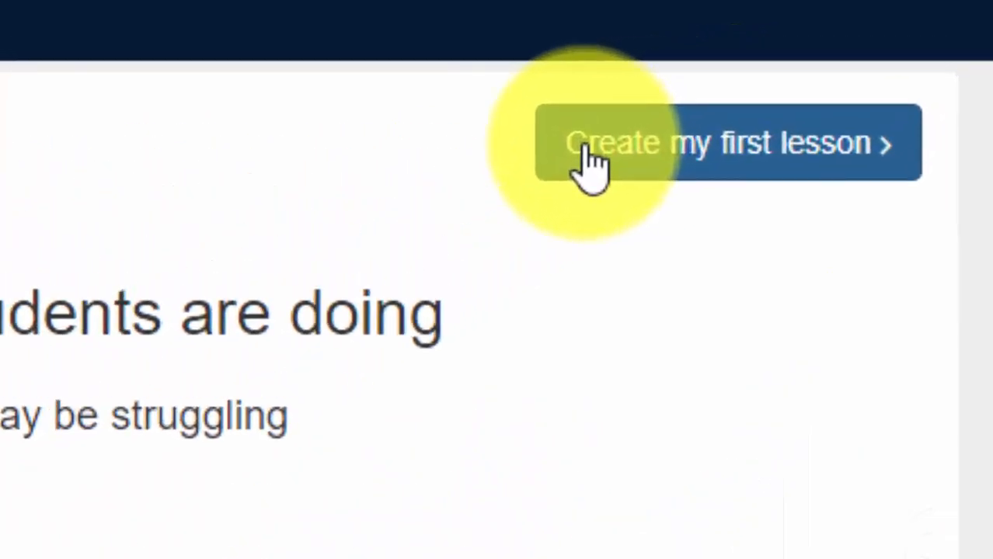
- Begin creating the first lesson and sign up as a teacher with the listed Google account
left_click(586, 149)
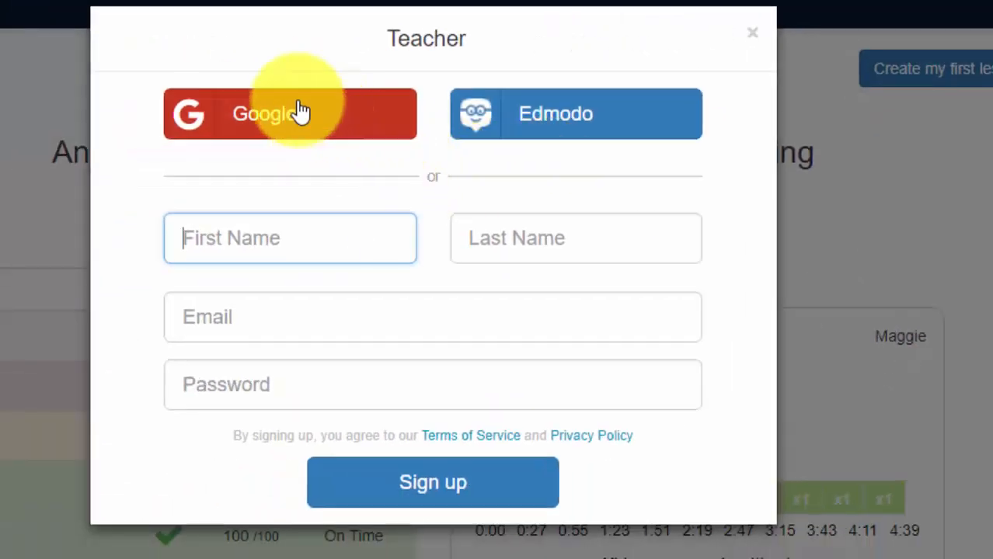
left_click(301, 113)
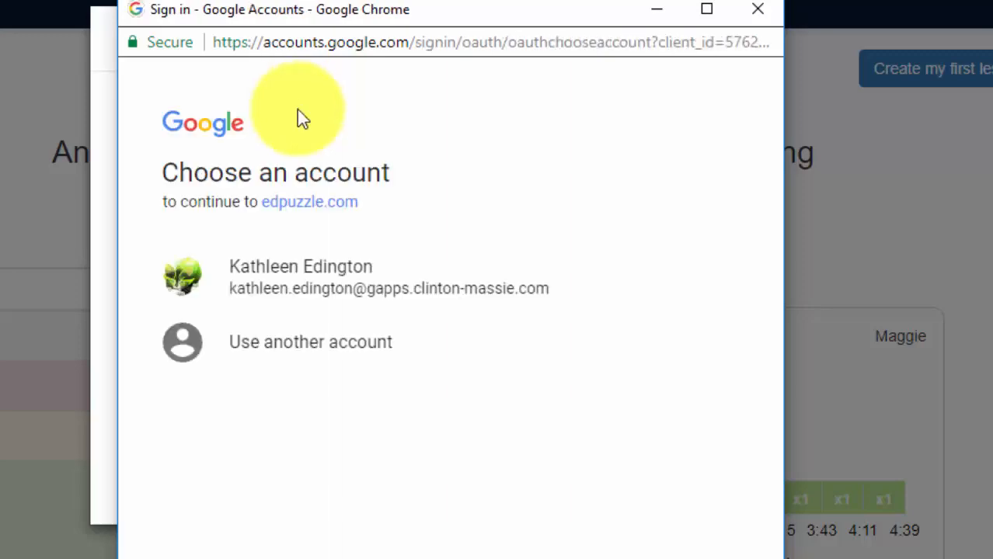
left_click(347, 308)
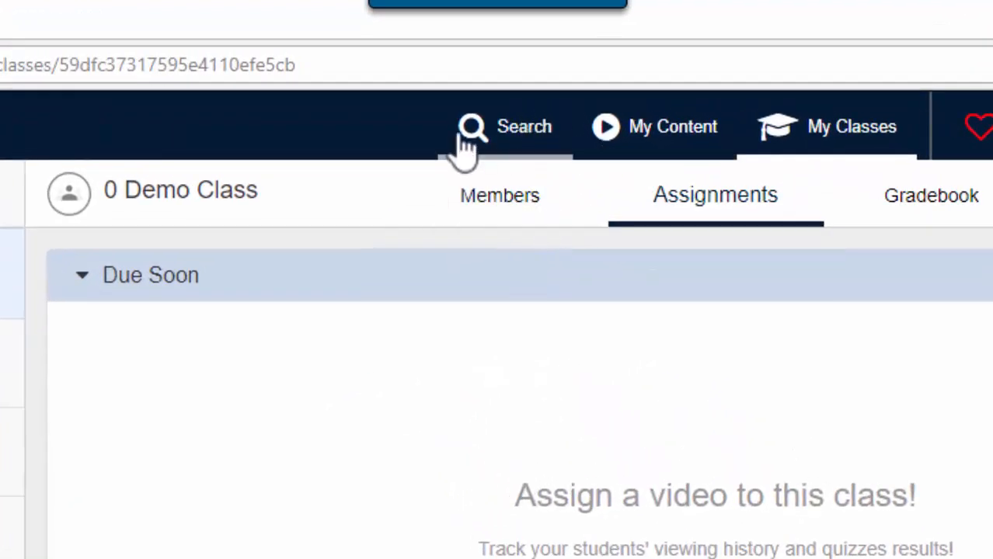
- Search the EDpuzzle channel for "technology" videos and look through the results
left_click(524, 129)
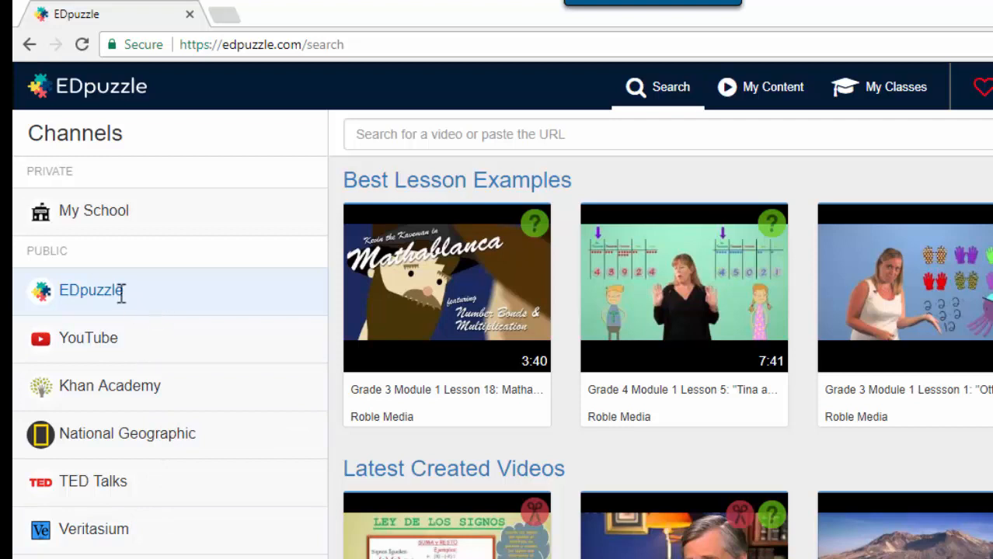
left_click(426, 134)
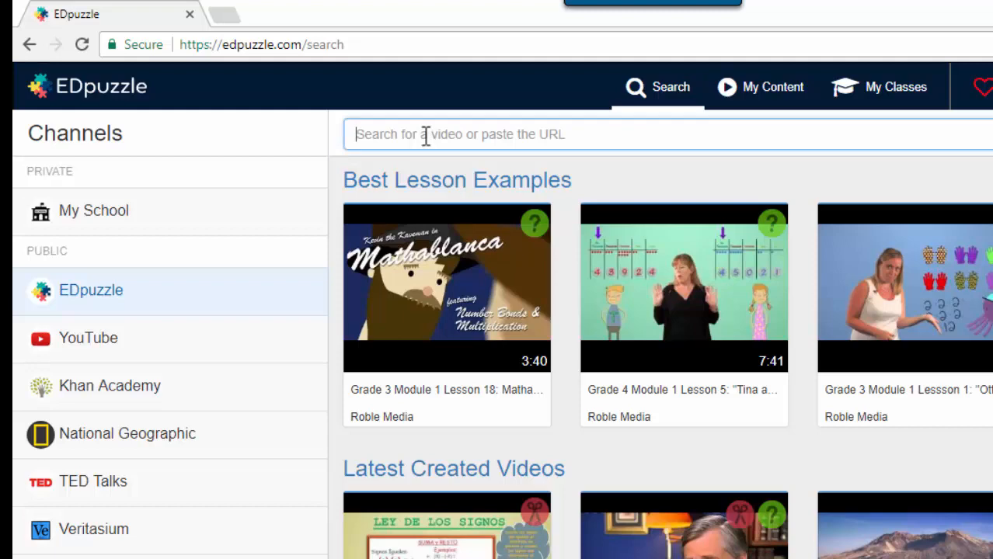
type("technology")
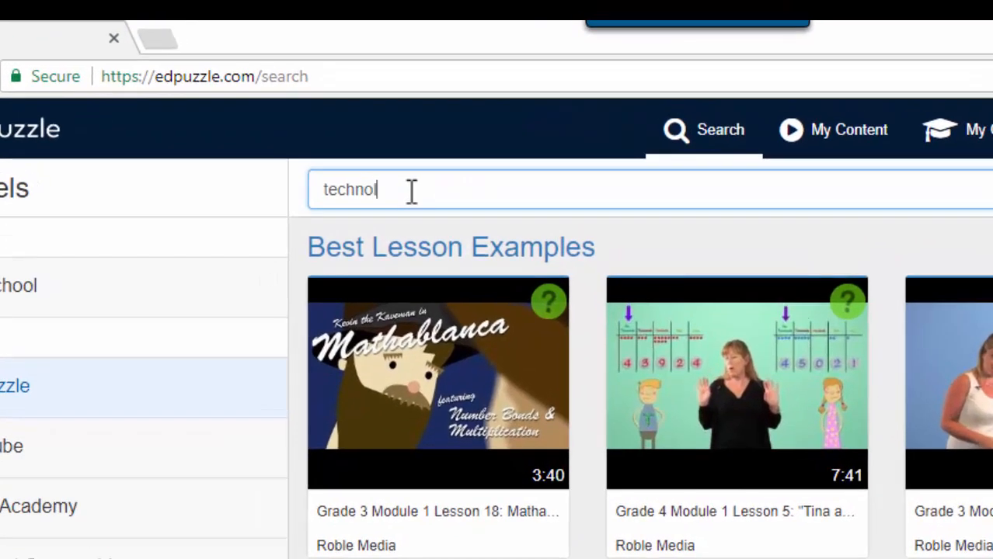
key("Return")
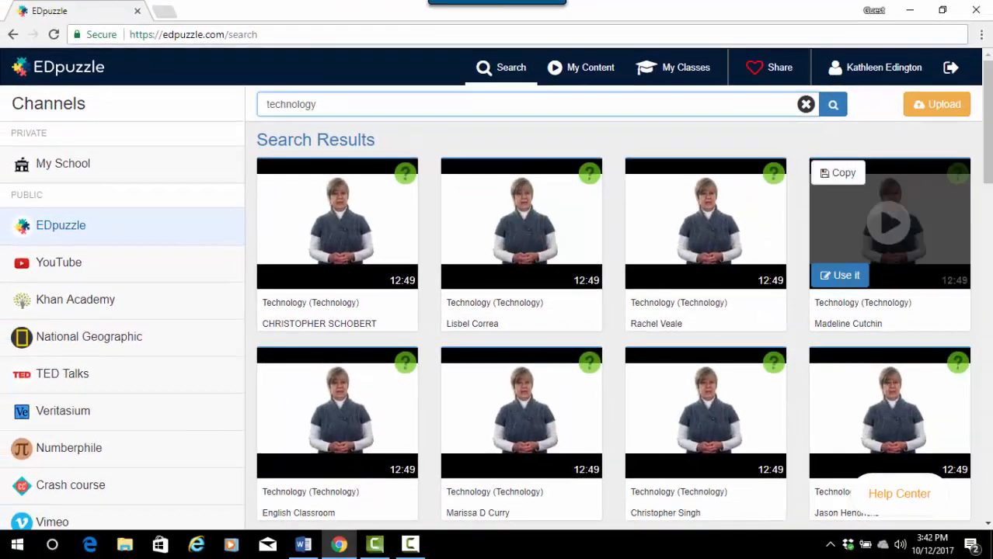
left_click_drag(989, 157, 982, 115)
mouse_move(317, 225)
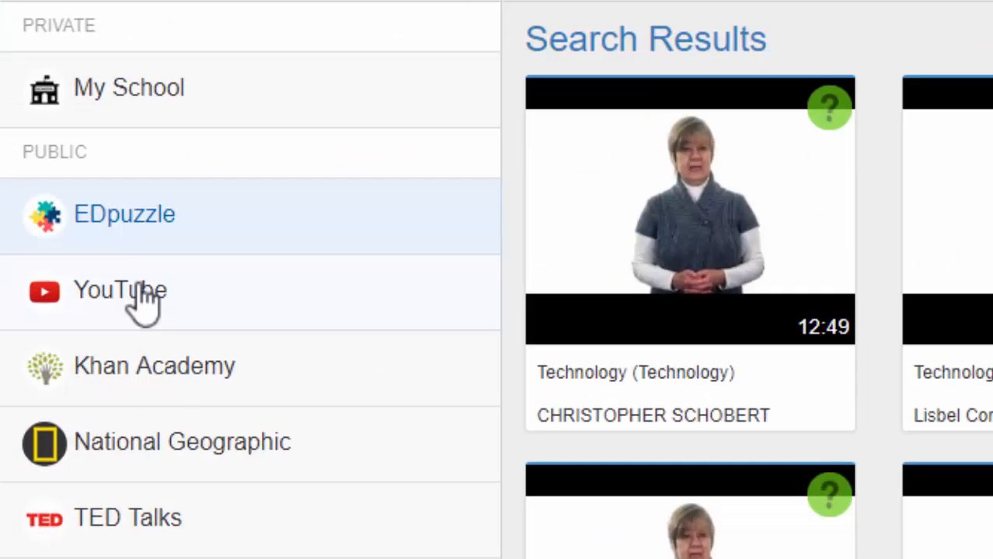
- Switch the video search to the YouTube channel and clear the term "technology"
left_click(68, 262)
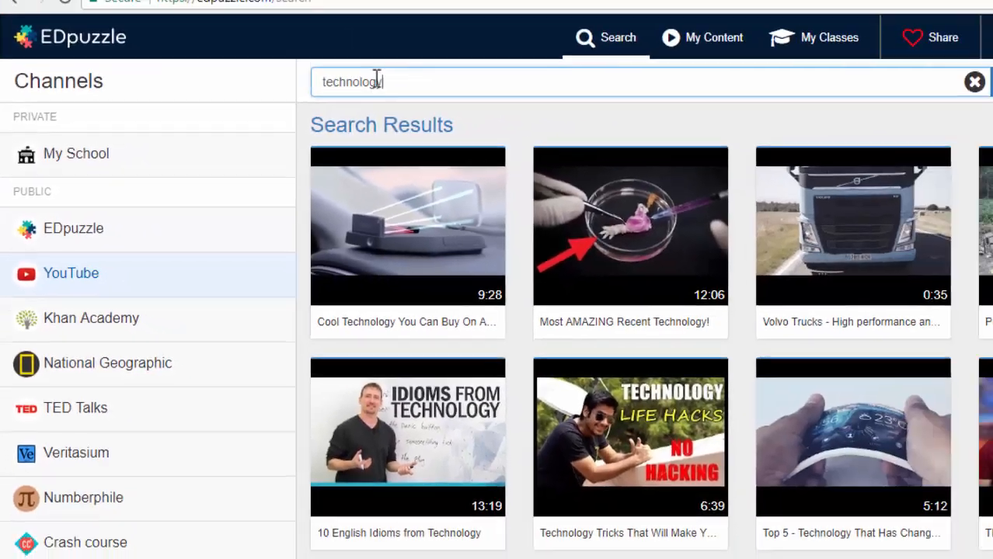
left_click_drag(381, 82, 319, 81)
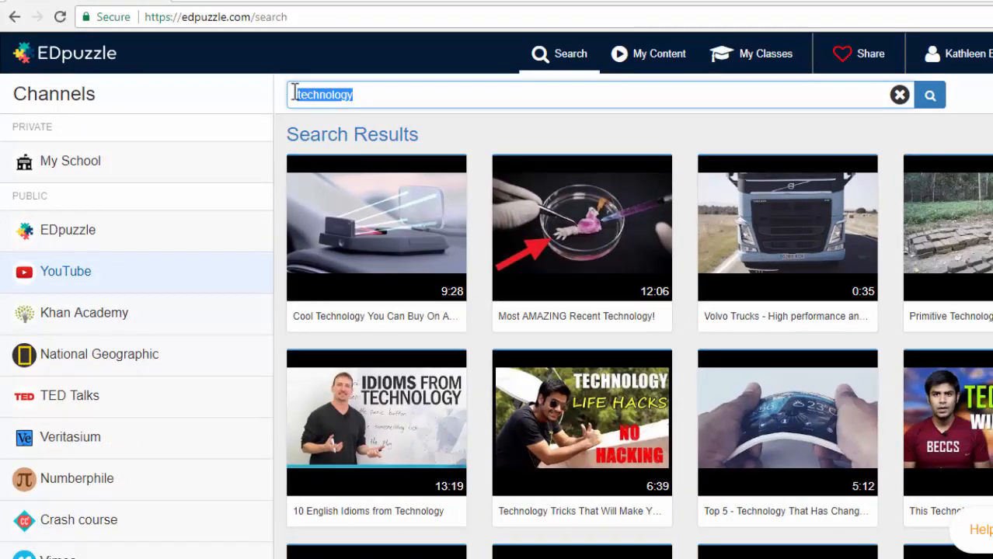
key("BackSpace")
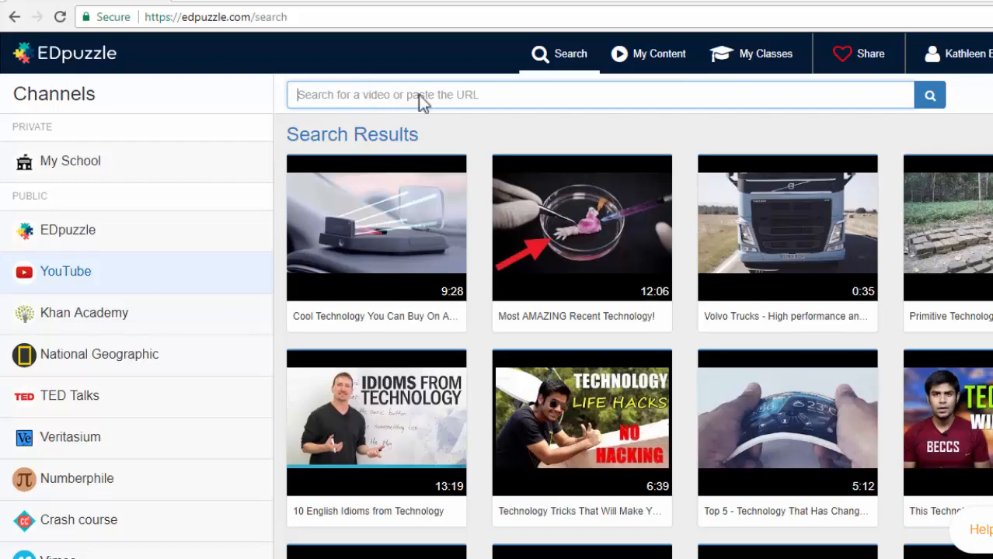
left_click(93, 272)
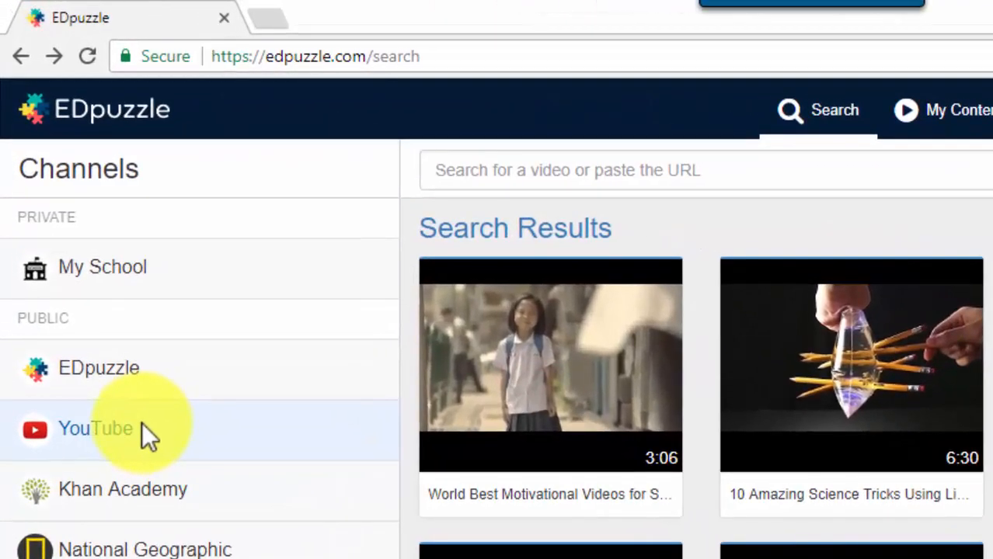
- Search the YouTube channel for "Salman Khan Ted Talk"
left_click(521, 168)
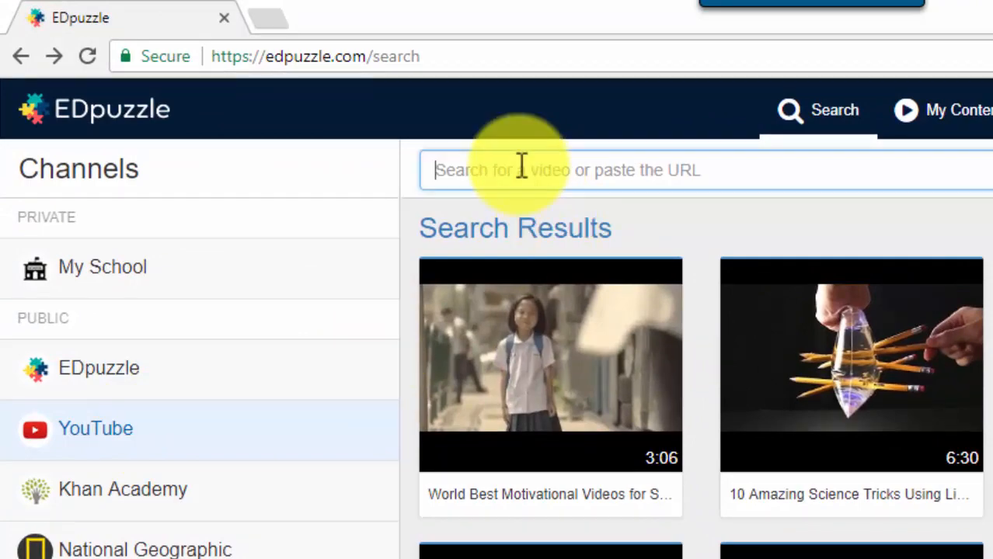
type("Salman Khan Ted Talk")
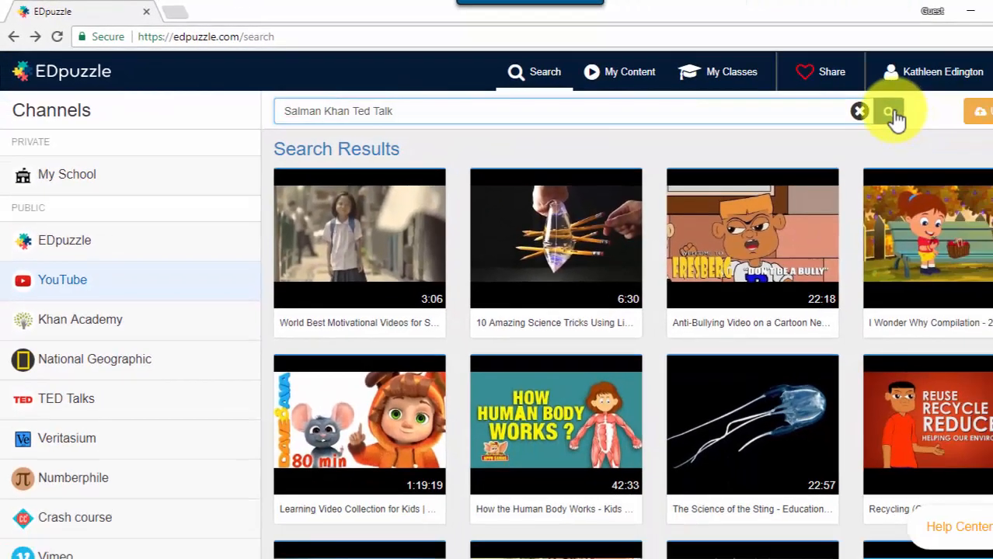
left_click(894, 114)
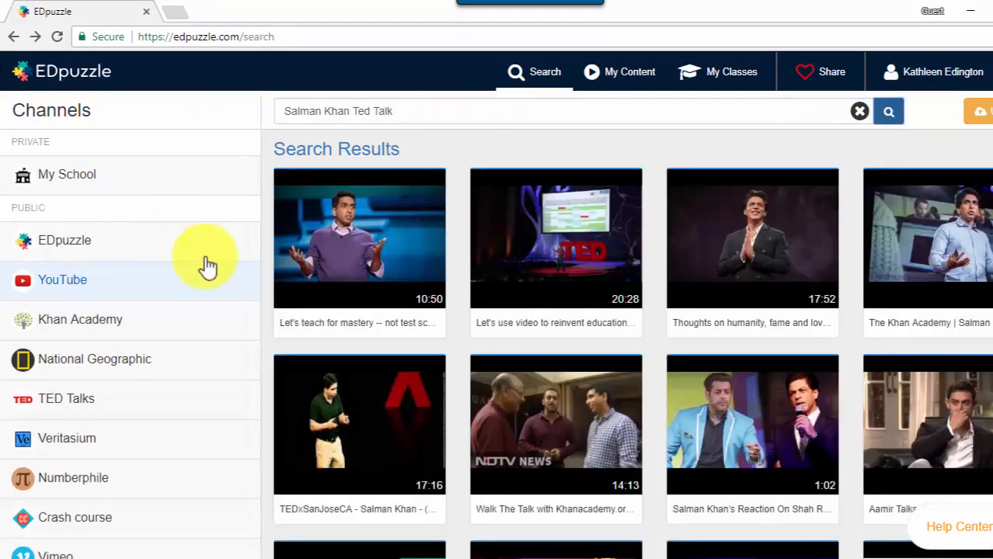
- Use the 10:50 "Let's teach for mastery" video for the lesson and trim it to run from 01:07 to 08:38
mouse_move(377, 207)
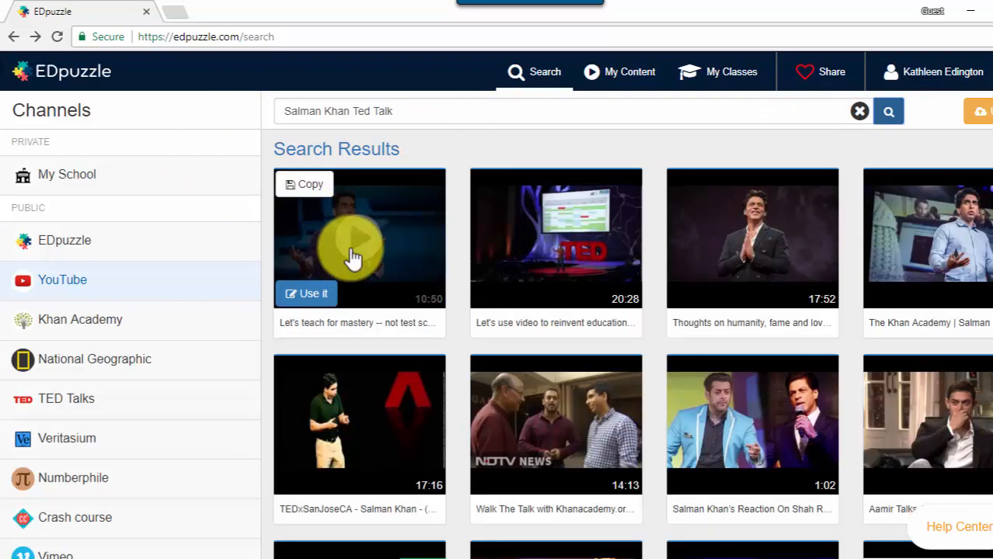
left_click(315, 294)
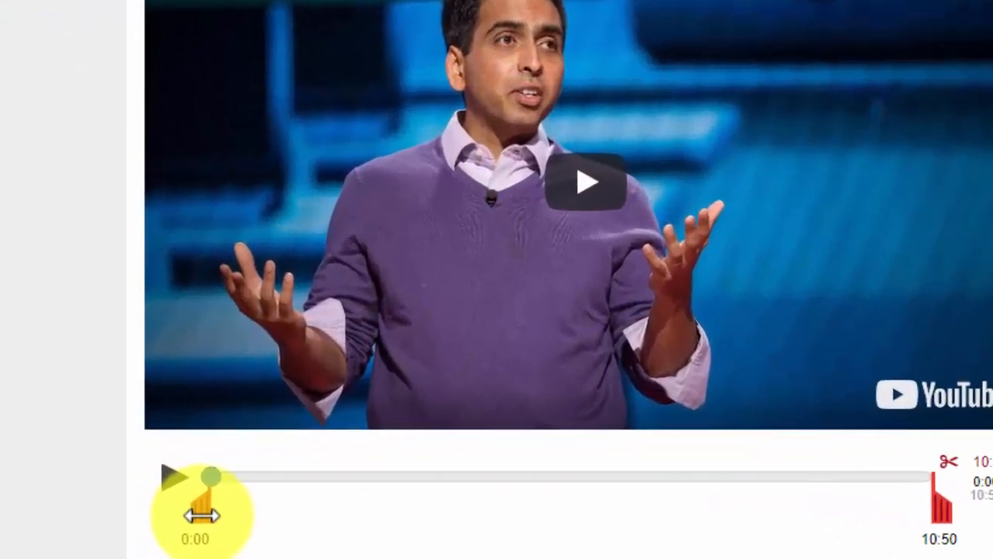
left_click_drag(201, 515, 282, 513)
left_click_drag(971, 513, 817, 506)
left_click(176, 474)
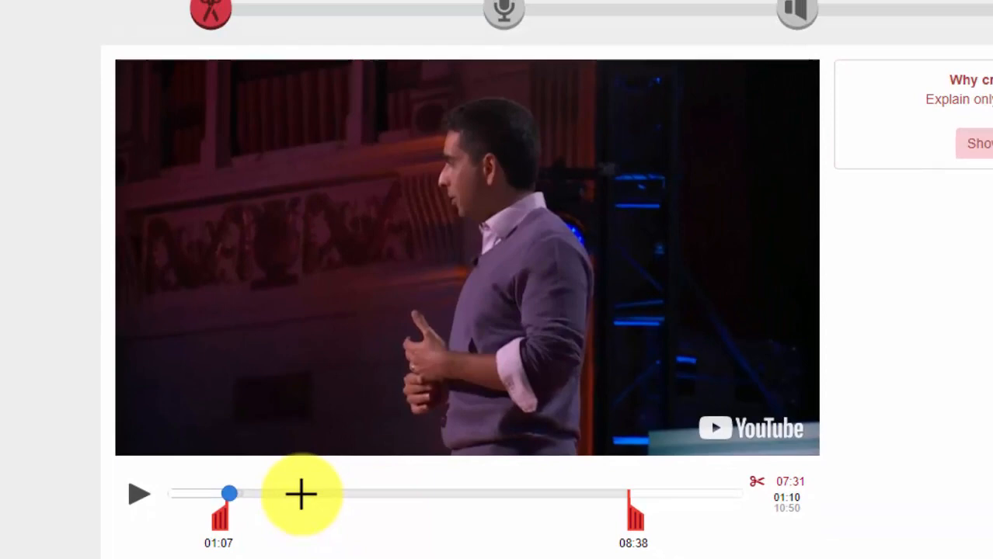
- Go to about 02:31 in the original video and insert a quiz question there, at 01:23 of the trimmed video
left_click(387, 476)
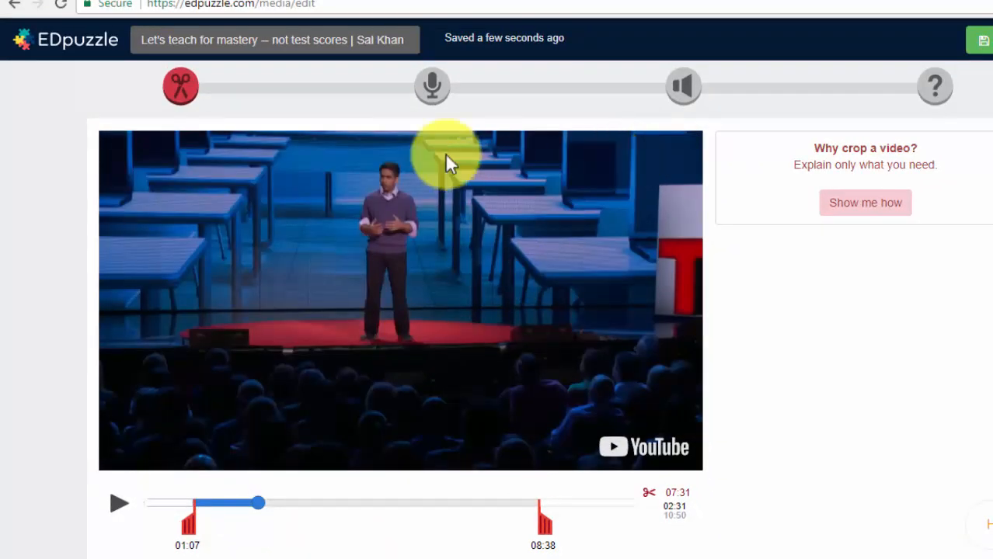
left_click(936, 95)
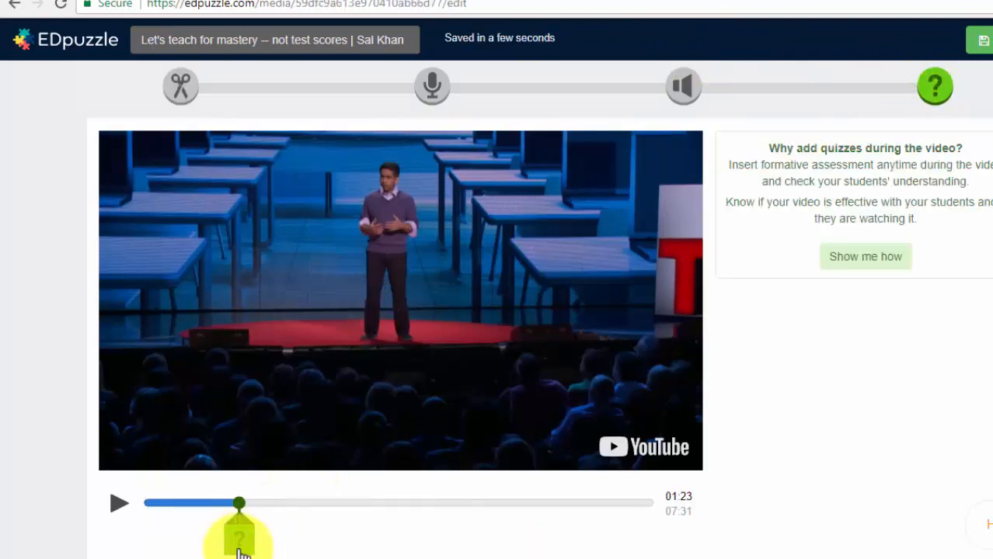
left_click(240, 548)
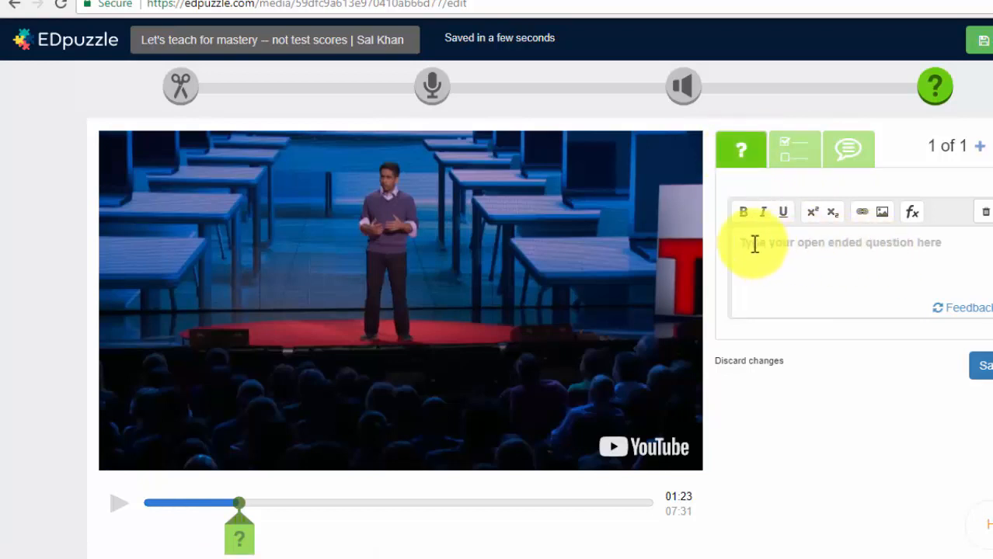
- Look at the multiple-choice and comment editors, and return to the open-ended question type
left_click(791, 163)
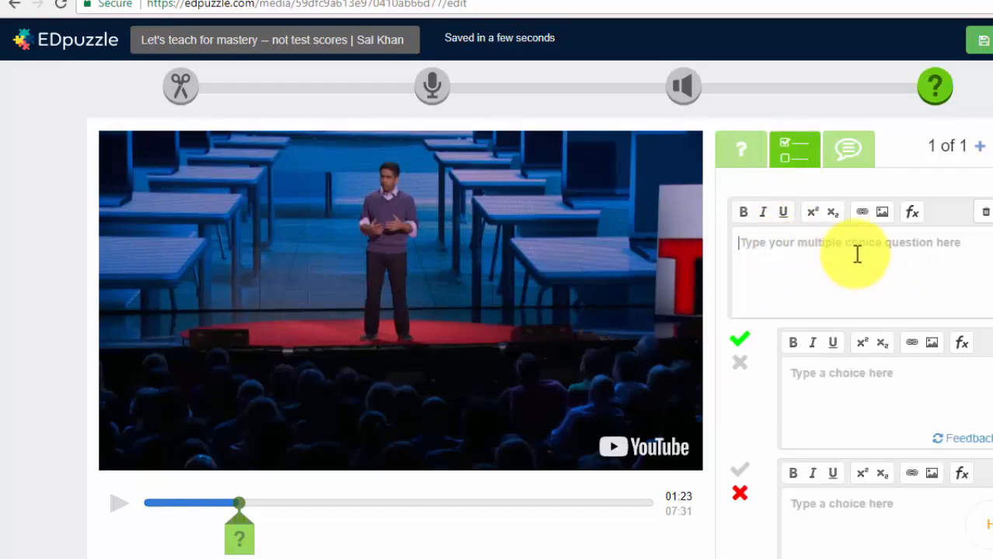
left_click(852, 154)
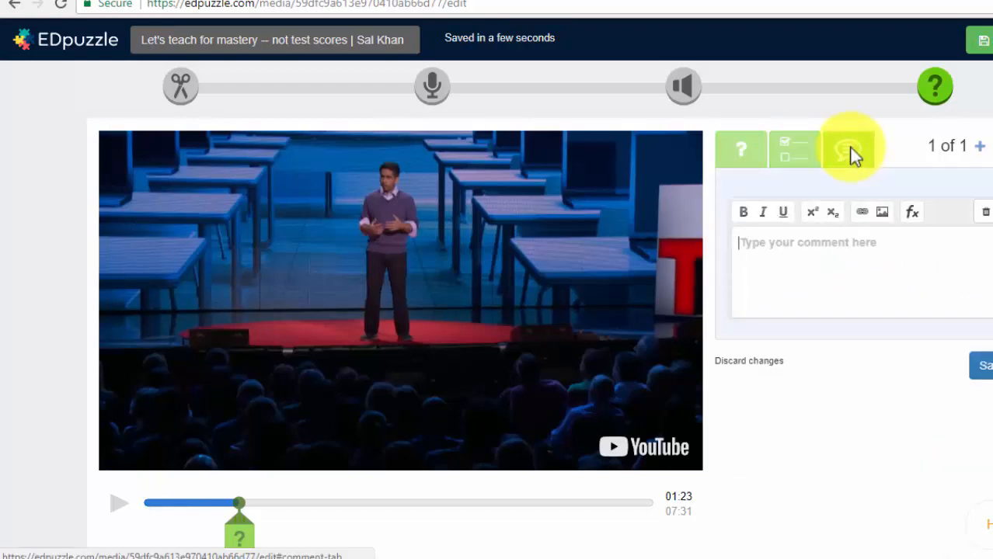
left_click(746, 256)
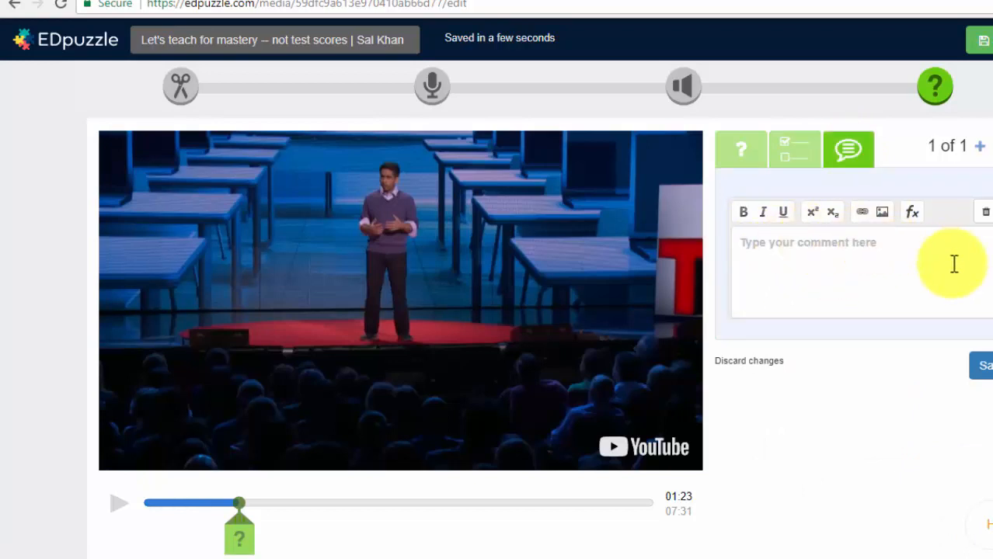
left_click(742, 151)
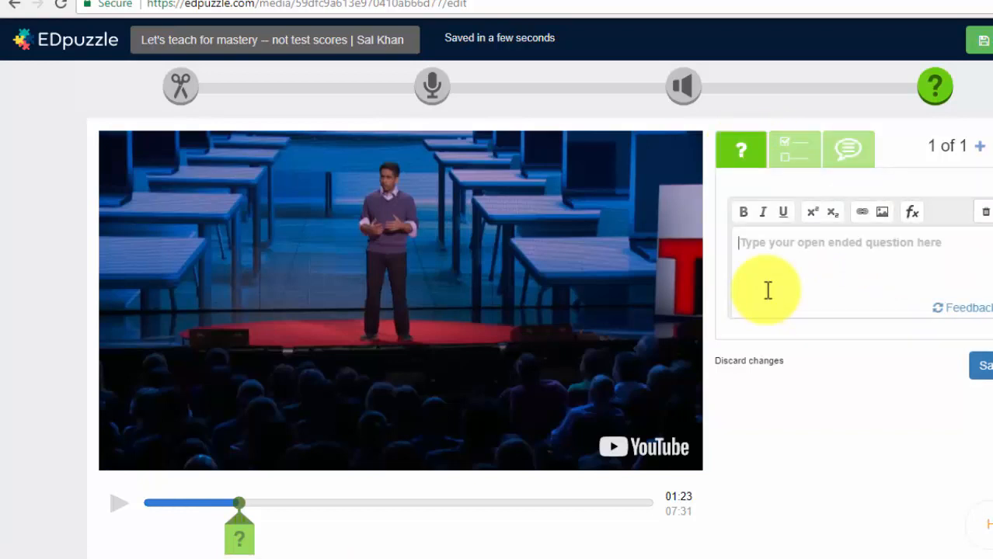
- Write the open-ended question "Who is Salman Khan and what did he create?" and save it
left_click(768, 290)
type("Who is Salman Khan")
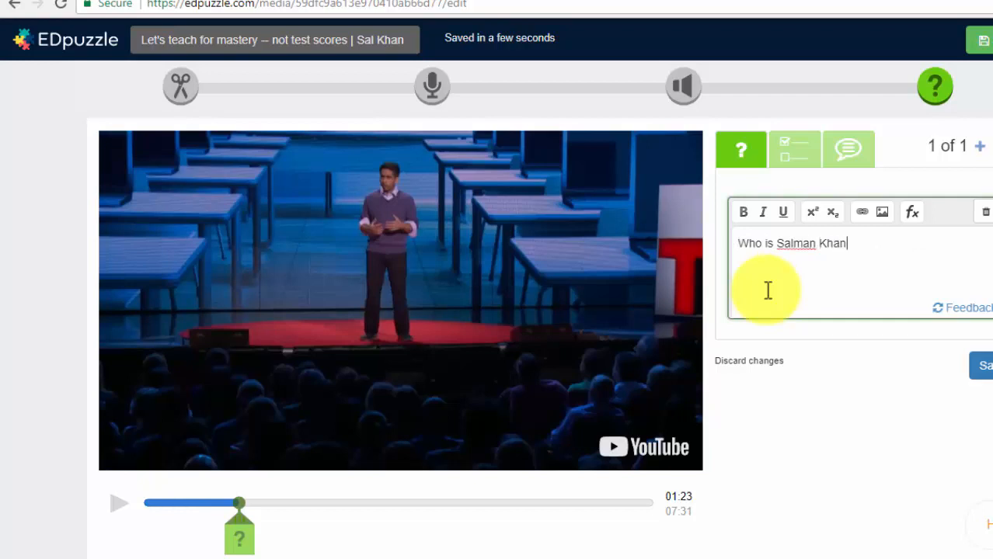
type(" and what d")
type("id he create?")
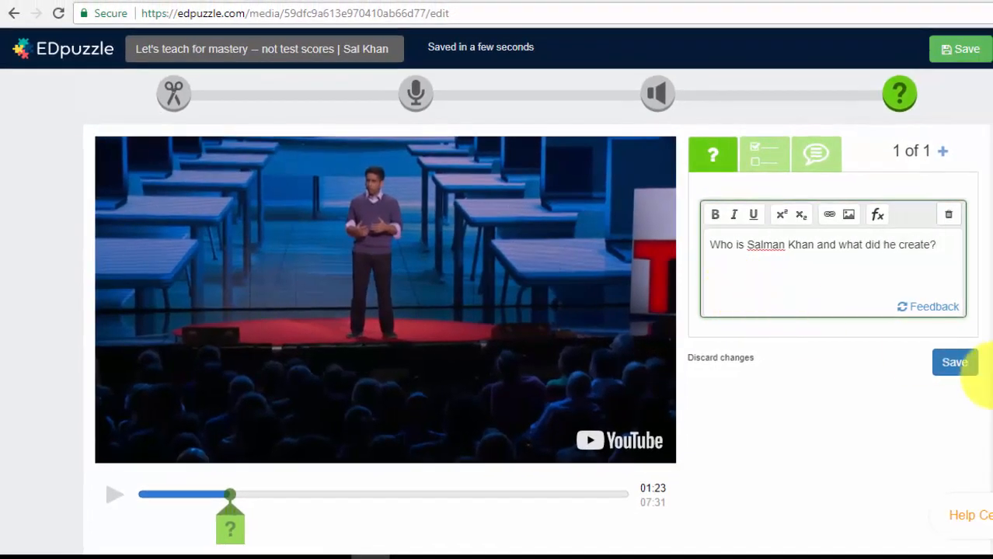
left_click(955, 363)
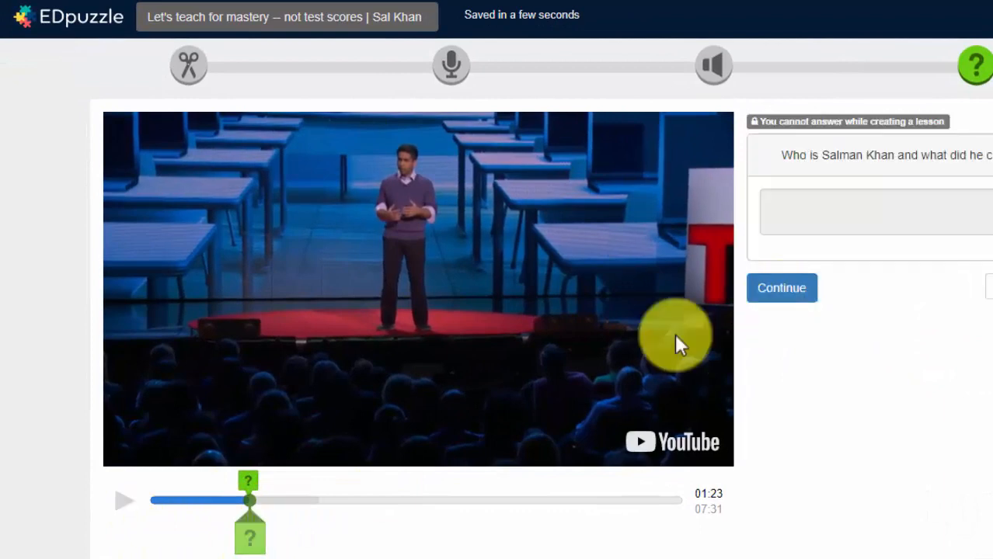
- Continue past the first question, move to 04:24 in the trimmed video, and insert a new quiz question there
left_click(781, 289)
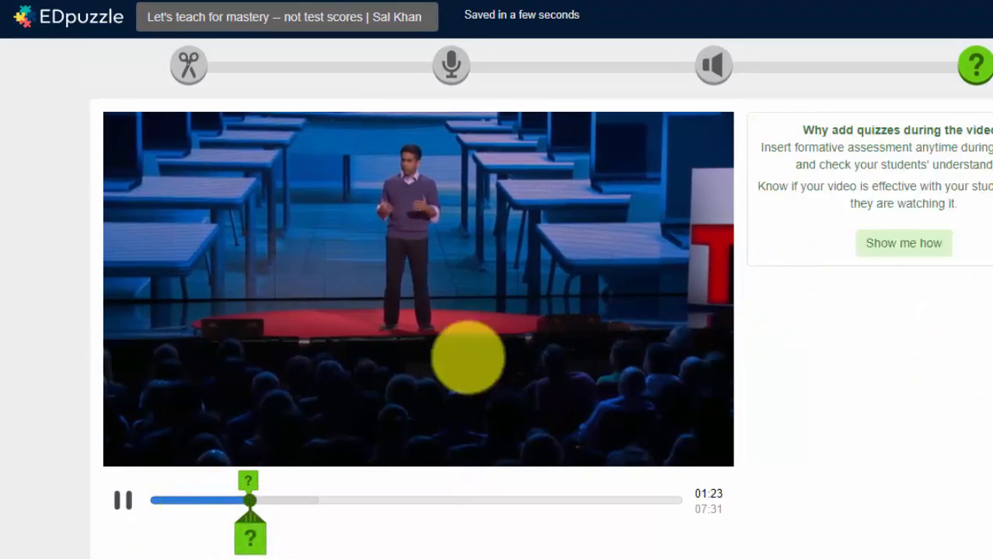
left_click(125, 502)
left_click(377, 500)
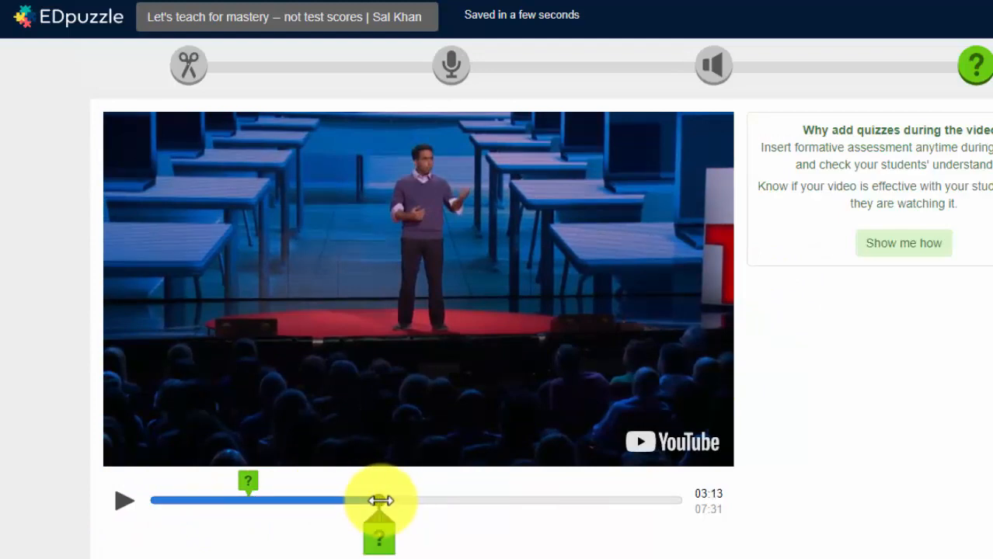
left_click(461, 500)
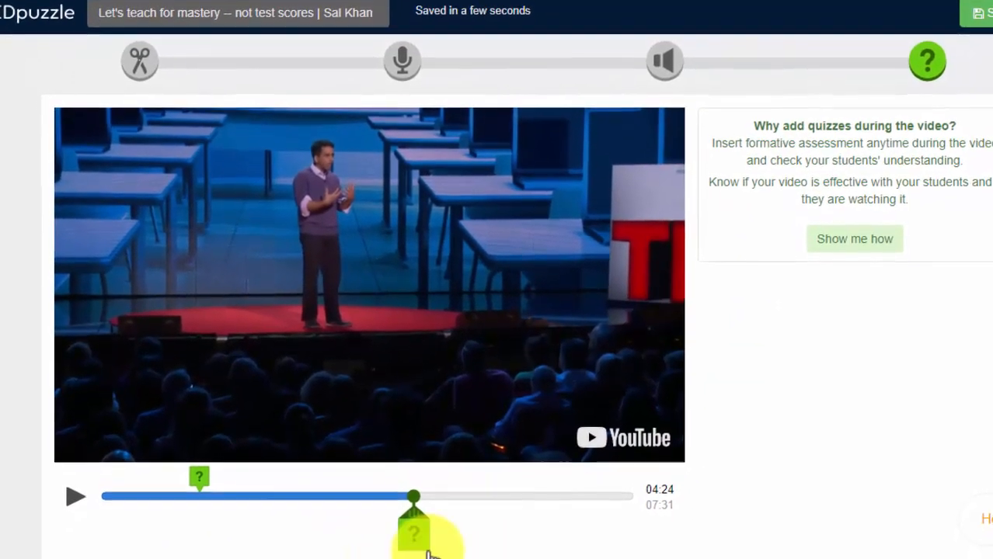
left_click(418, 524)
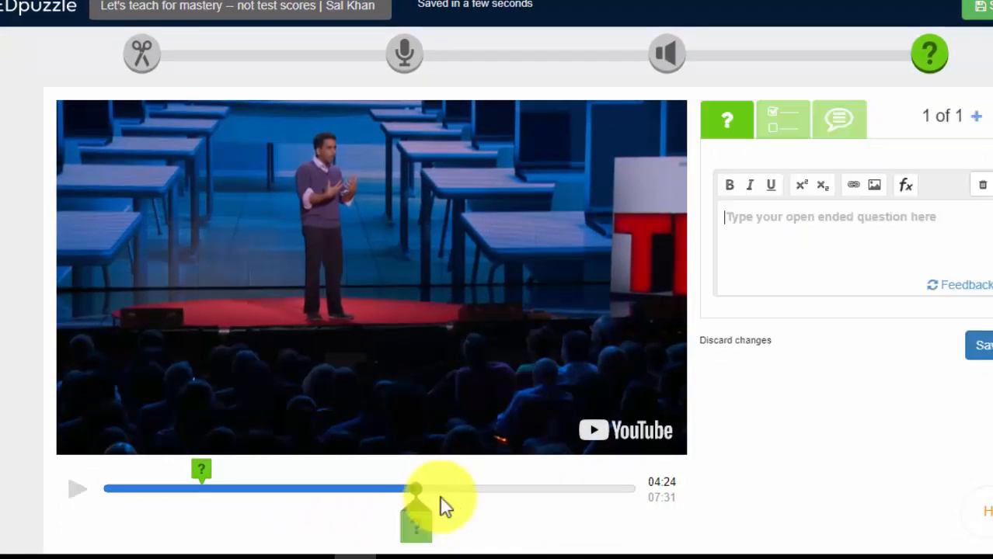
- Save a multiple-choice question "Why did he create Khan Academy?" with correct answer "To help his niece and nephew" and incorrect answer "To get rich"
left_click(783, 134)
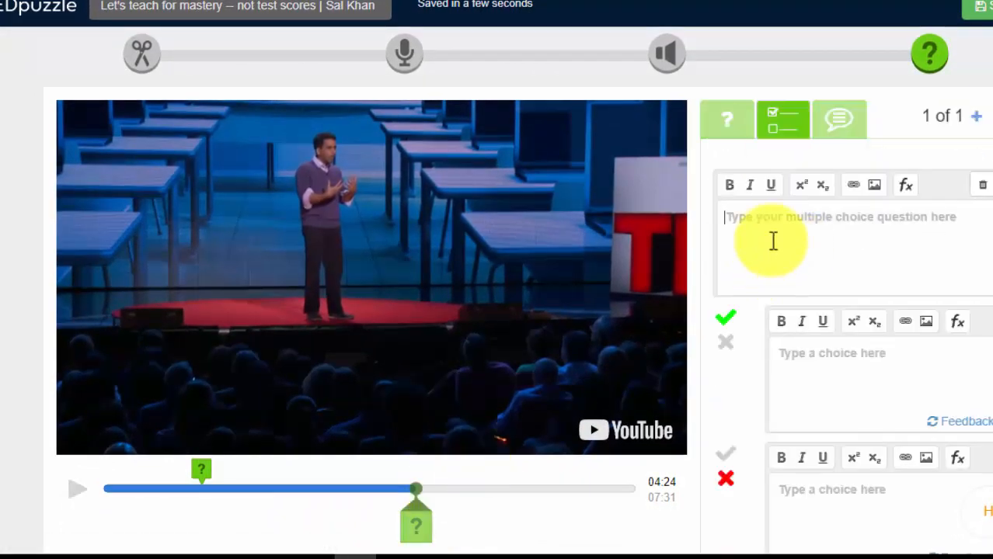
type("Why did he create Khan Academy?")
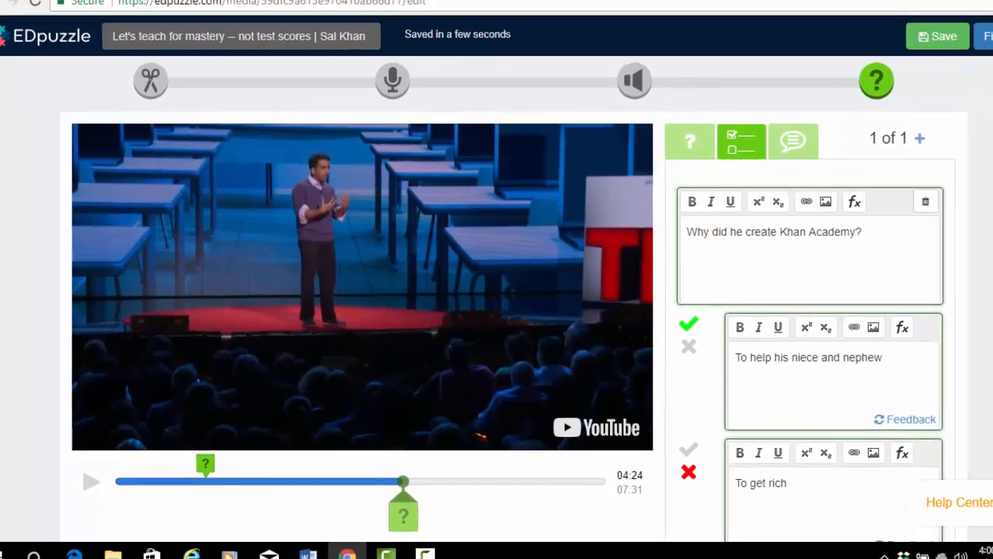
left_click_drag(987, 340, 987, 376)
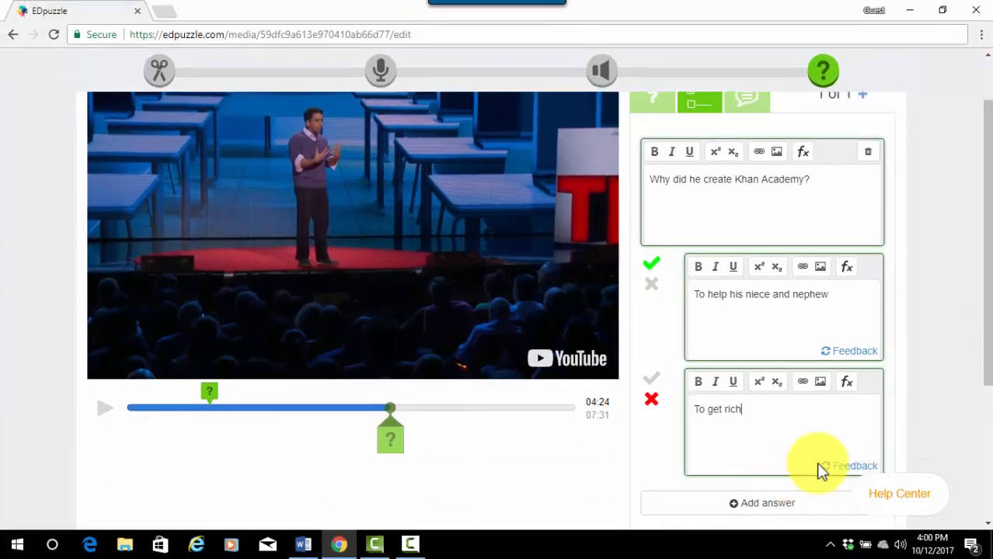
left_click_drag(988, 333, 985, 292)
left_click(873, 426)
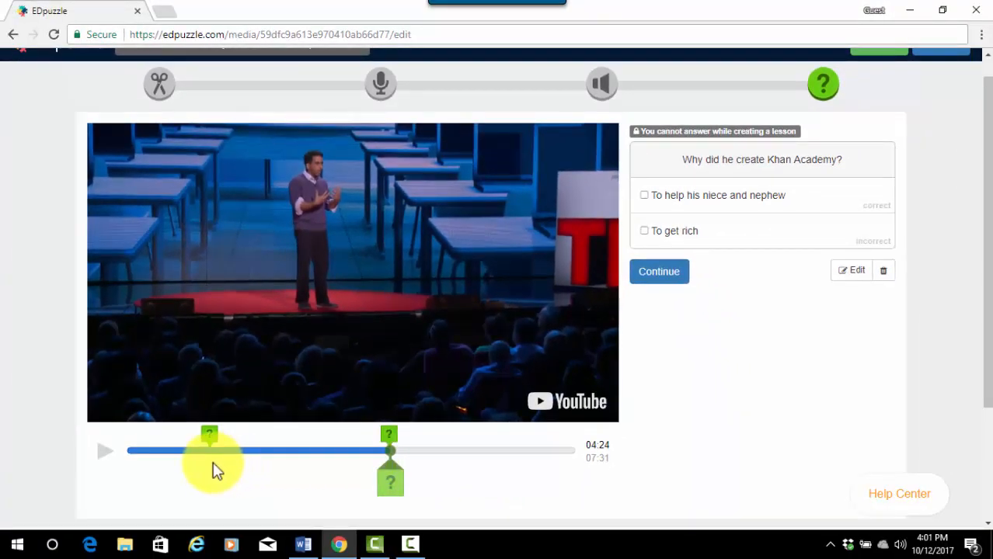
- Go to 07:17, near the end of the trimmed video, and insert a third quiz item there
left_click(558, 451)
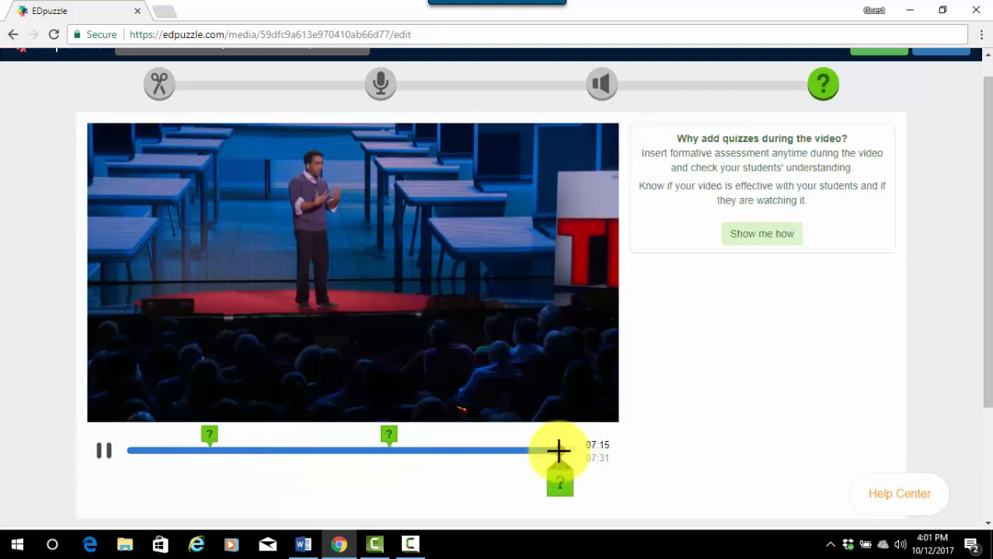
left_click(102, 453)
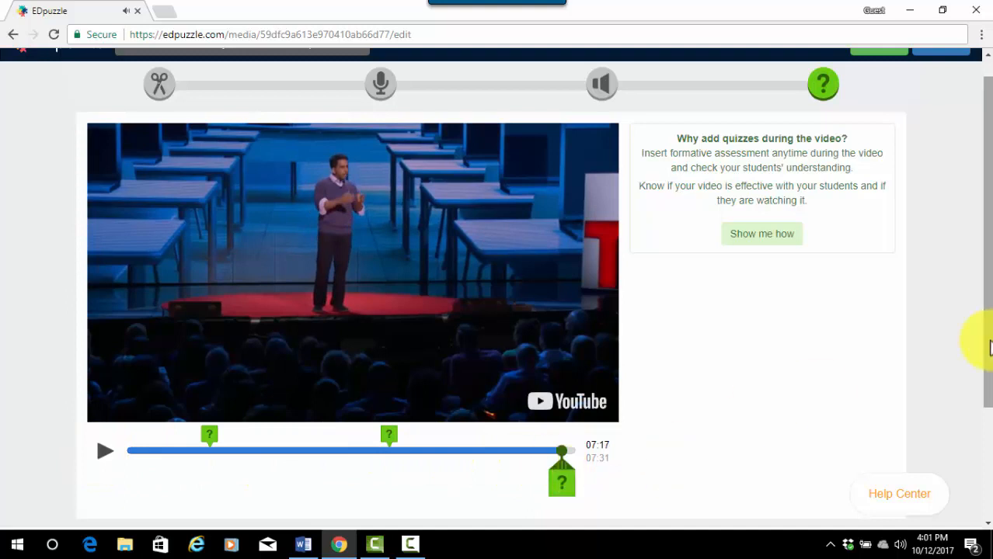
left_click_drag(990, 347, 990, 332)
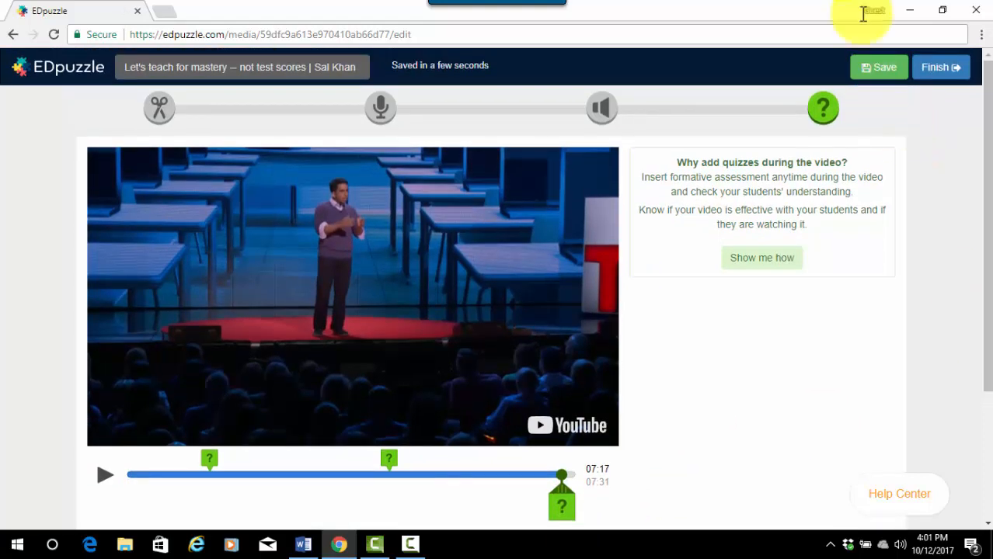
left_click(570, 510)
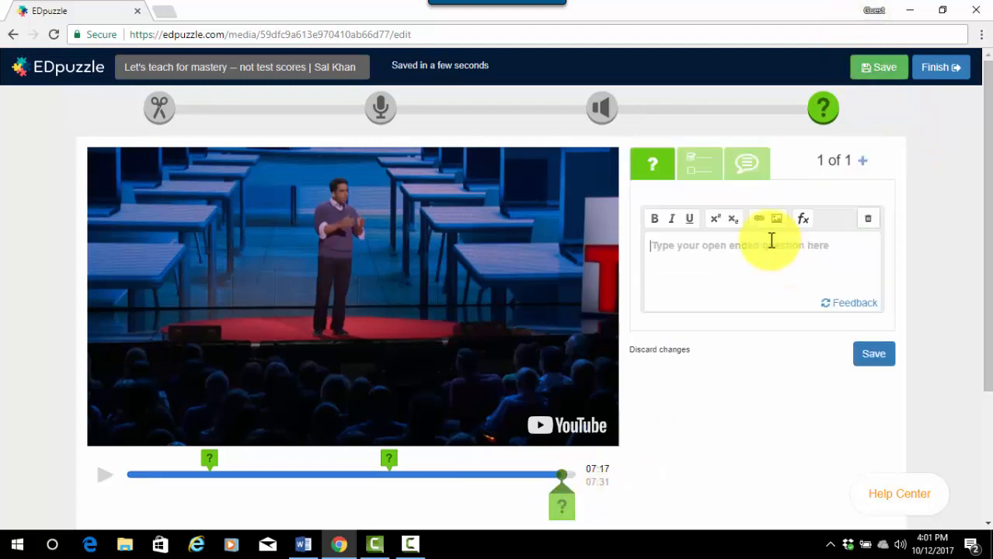
left_click(743, 177)
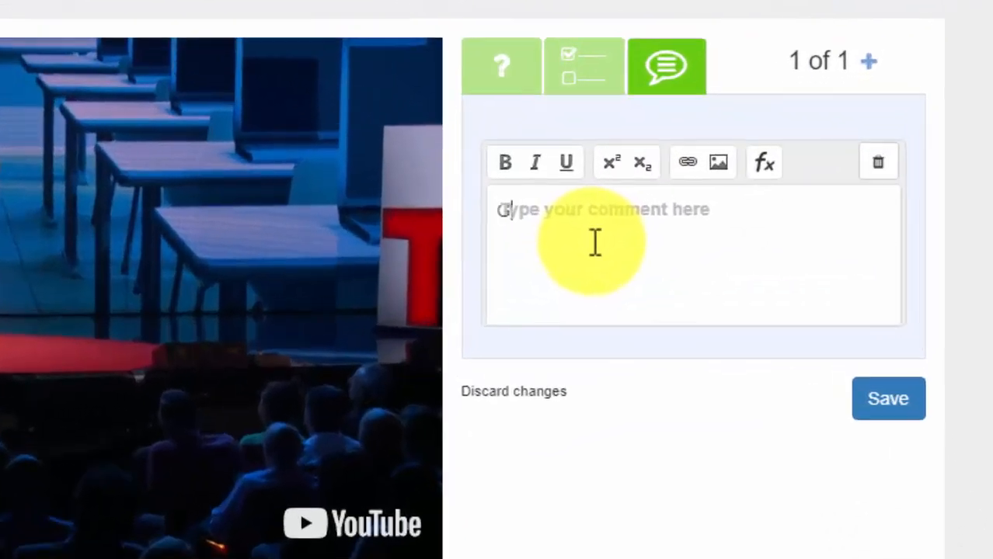
type("Go to www.khanacademy.com")
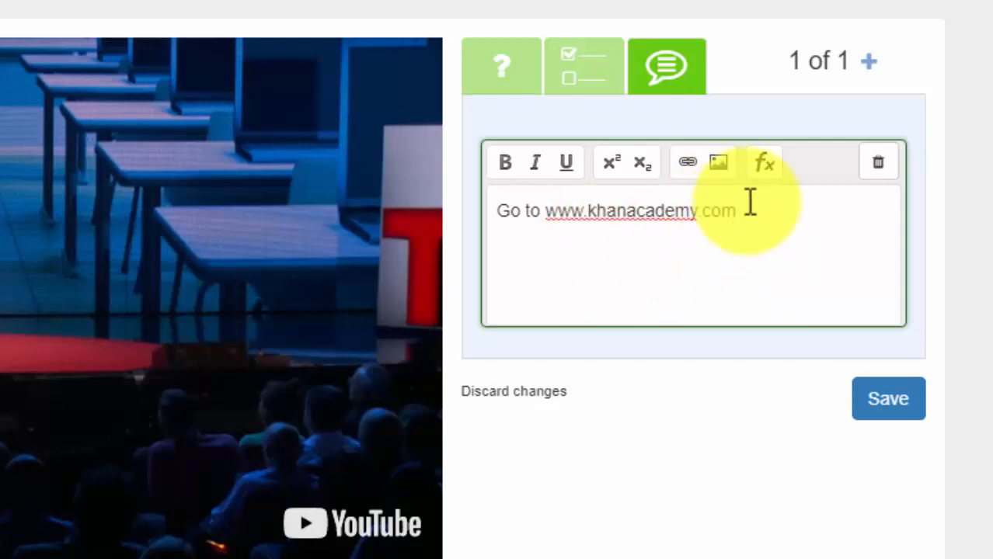
mouse_move(750, 204)
left_mouse_down()
mouse_move(492, 206)
mouse_move(736, 208)
left_mouse_up()
left_click(582, 192)
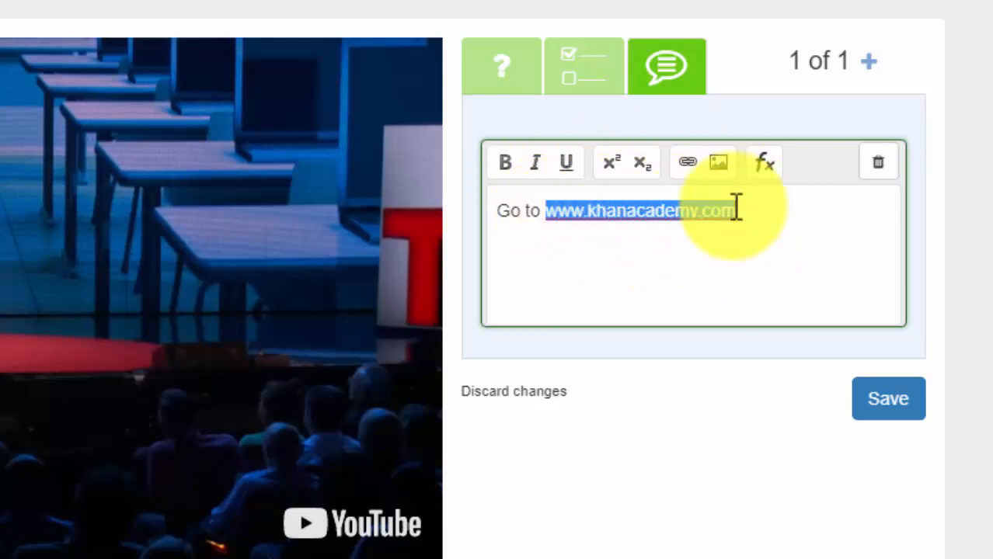
left_click(684, 167)
key("Return")
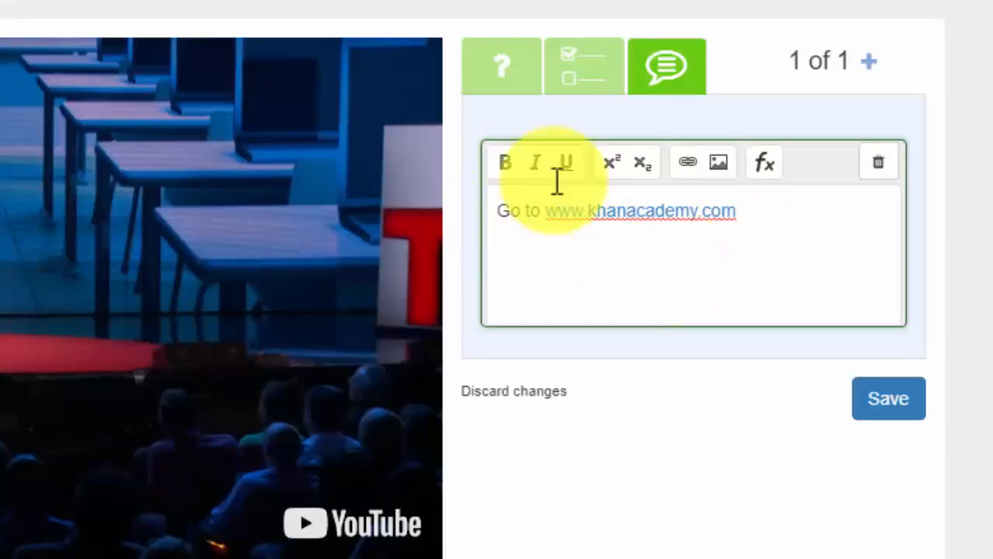
left_click(889, 401)
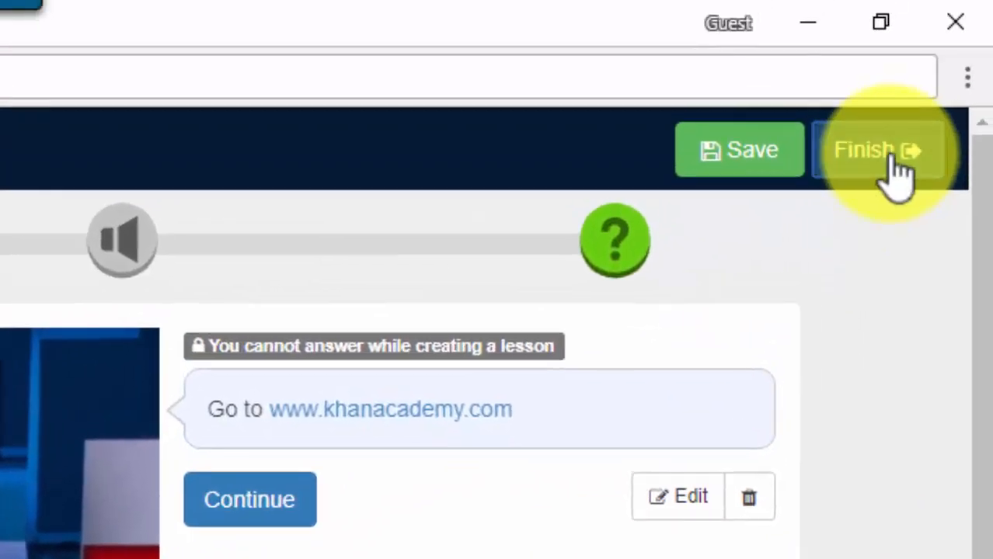
- Finish the lesson and assign it to 0 Demo Class with a due date of October 12, 2017
left_click(898, 167)
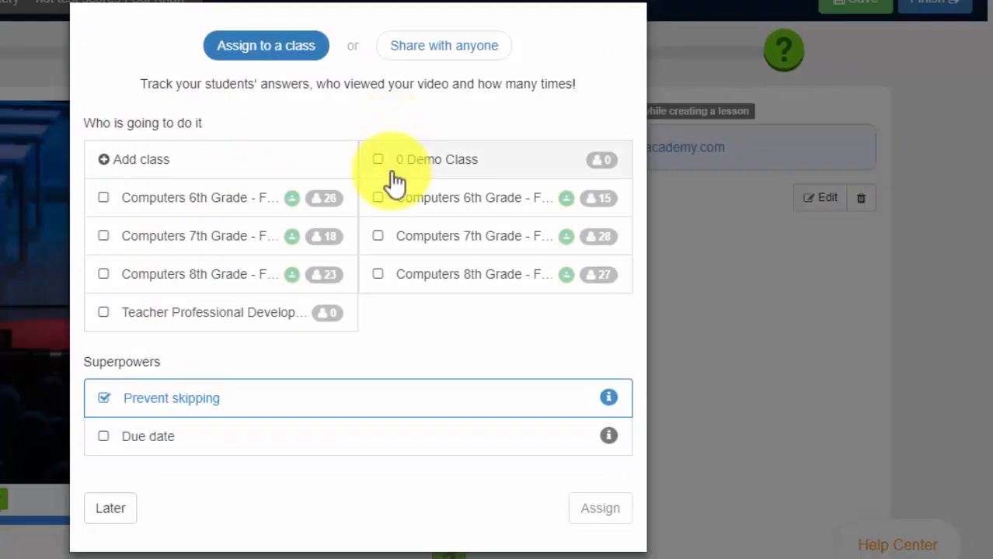
left_click(406, 168)
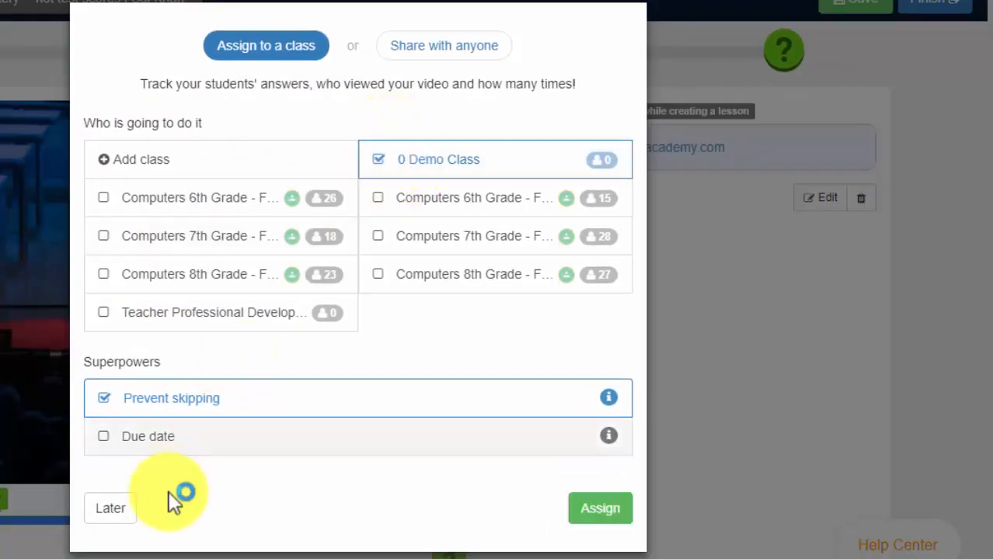
left_click(163, 455)
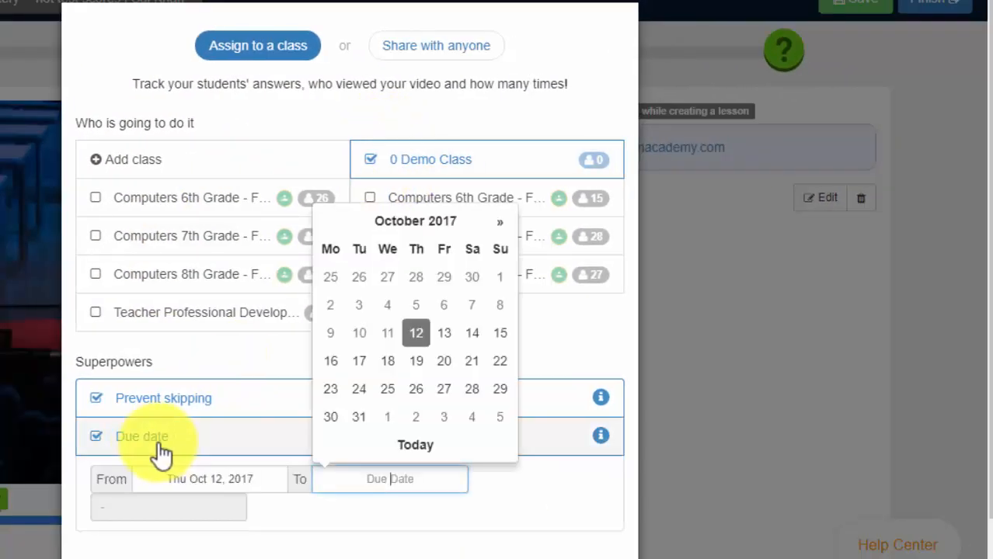
left_click(419, 336)
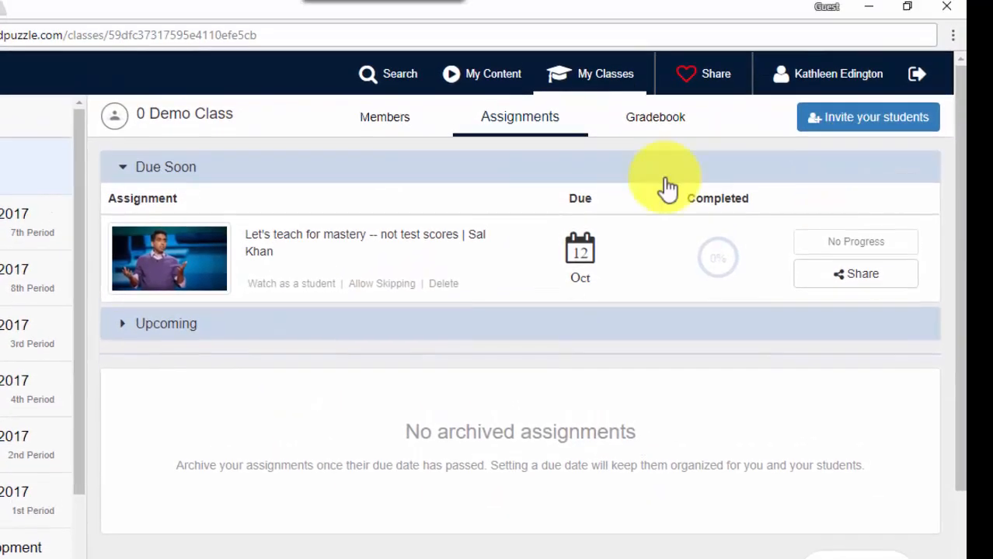
- Open the student invitation options for 0 Demo Class to view the join code and link
mouse_move(599, 203)
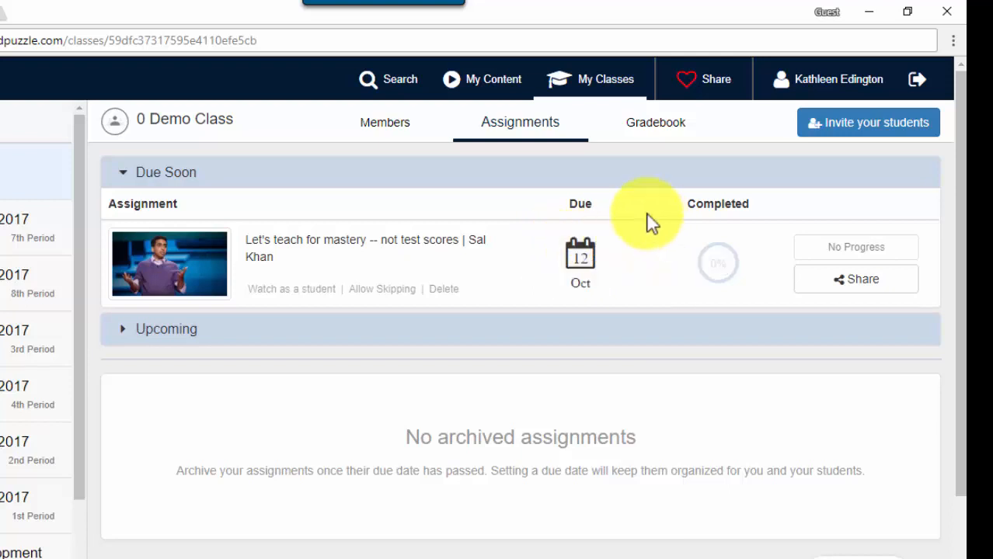
left_click(868, 134)
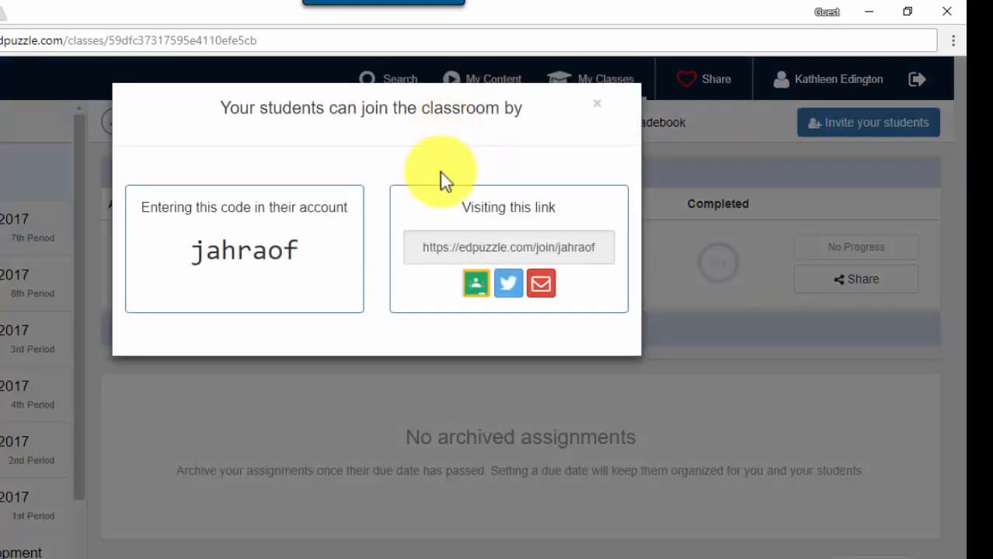